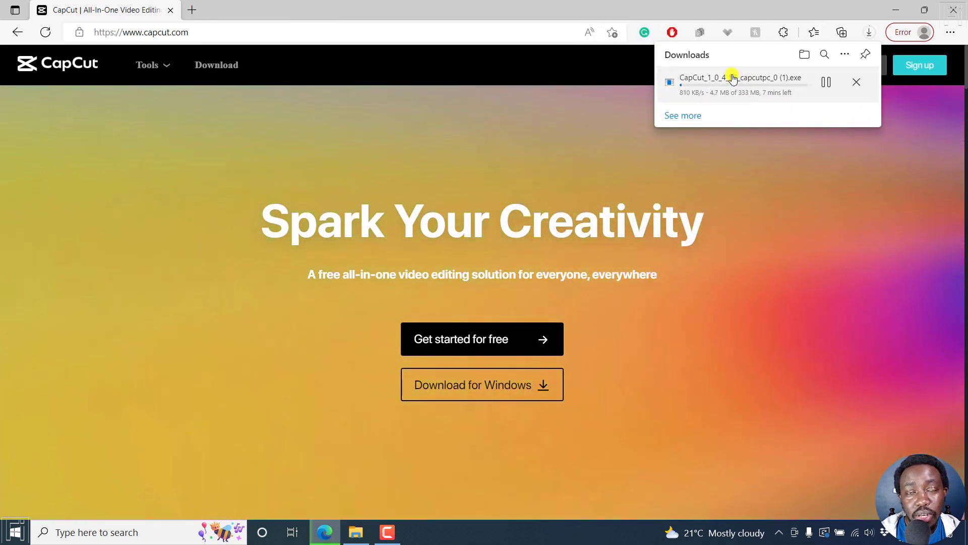
Step: Pause the duplicate CapCut installer download at 6.5 MB and remove it from Edge's downloads
{"action": "left_click", "coordinate": [826, 83]}
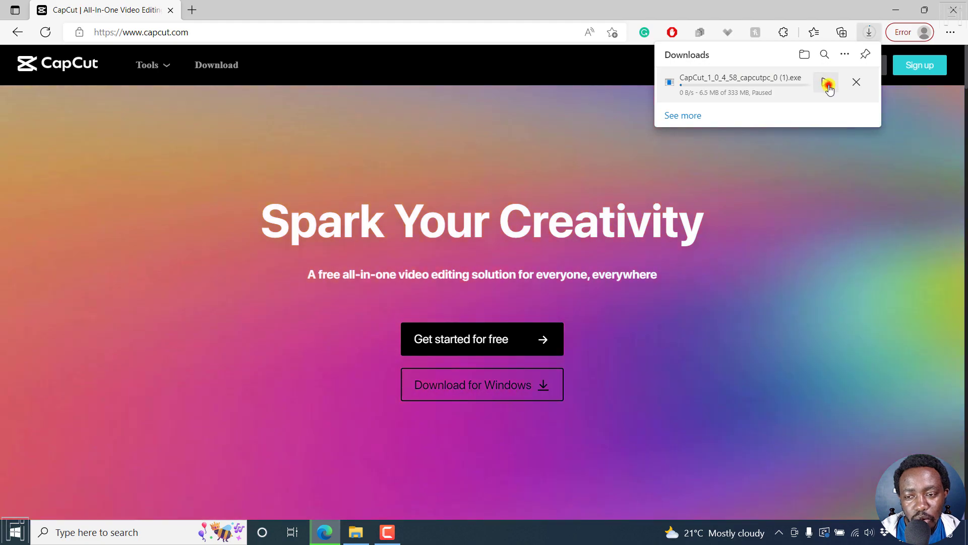
{"action": "left_click", "coordinate": [857, 82]}
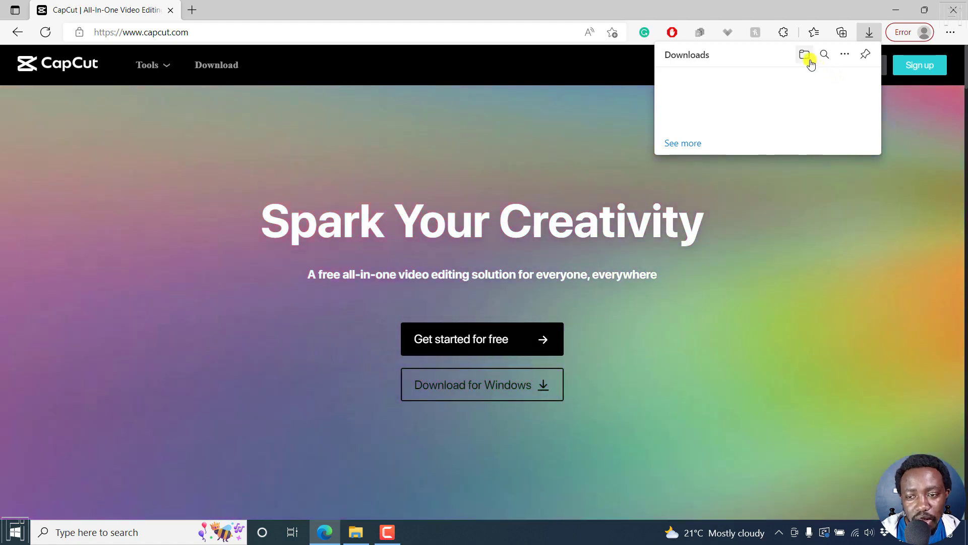
Step: Run the CapCut_1_0_4_58_capcutpc_0 installer from Downloads, then minimize File Explorer
{"action": "left_click", "coordinate": [355, 531]}
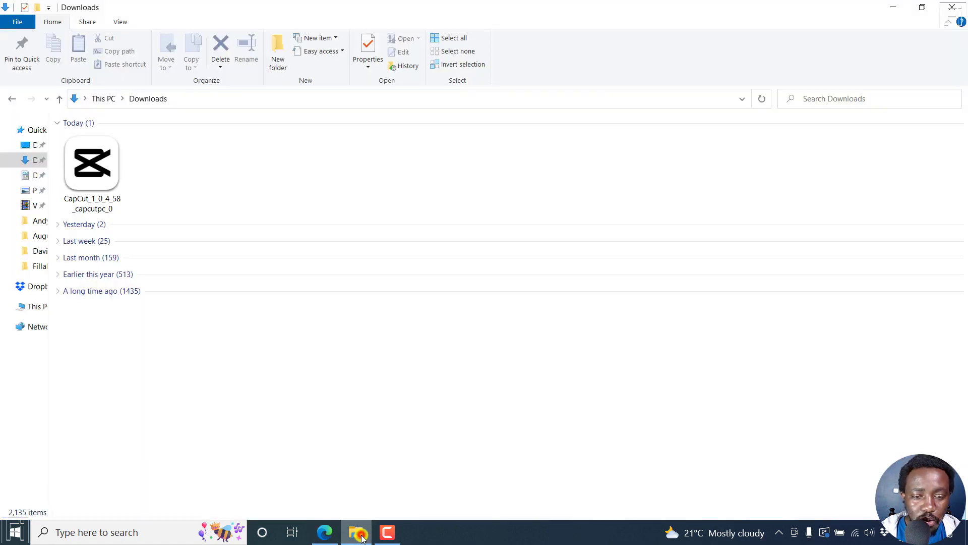
{"action": "left_click", "coordinate": [106, 173]}
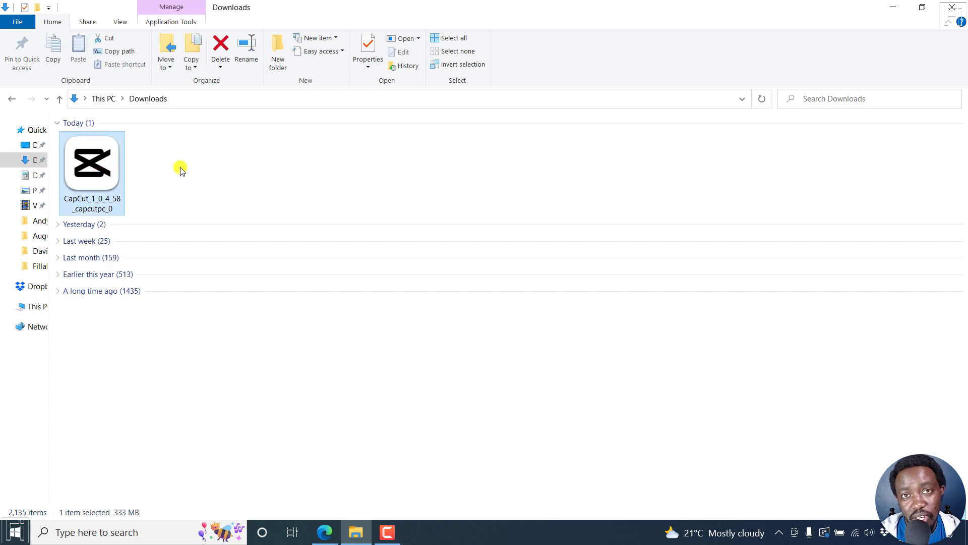
{"action": "double_click", "coordinate": [91, 165]}
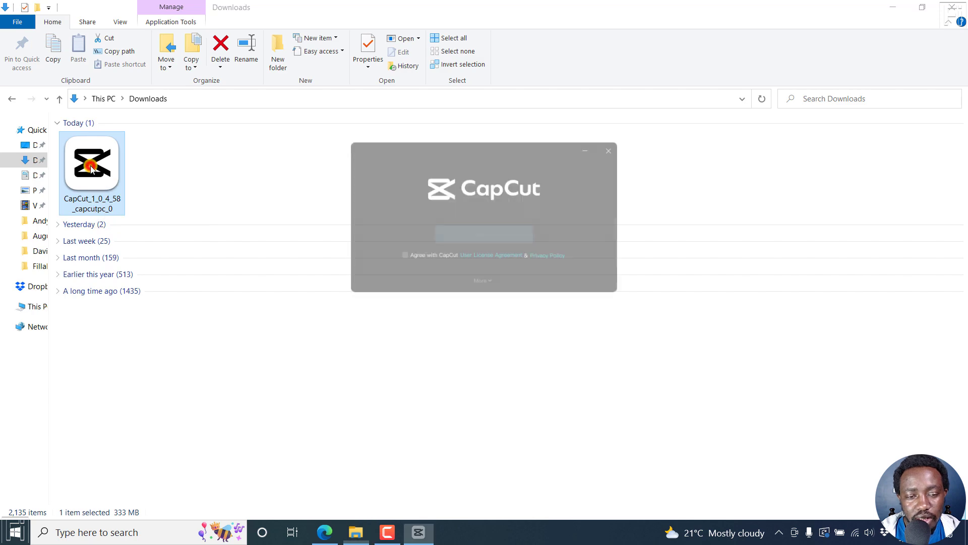
{"action": "left_click", "coordinate": [893, 10]}
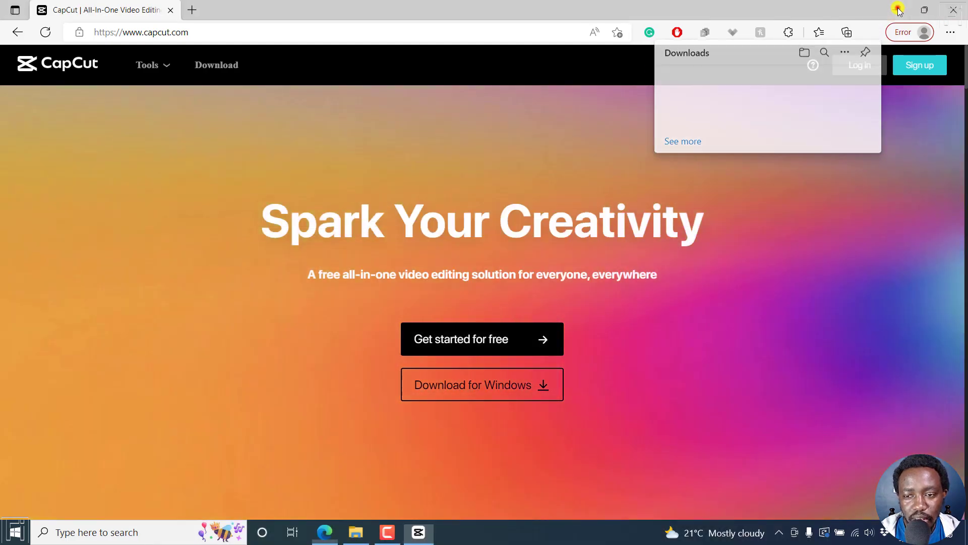
Step: Close Edge, agree to the CapCut User License Agreement, and expand the More install options
{"action": "left_click", "coordinate": [950, 6]}
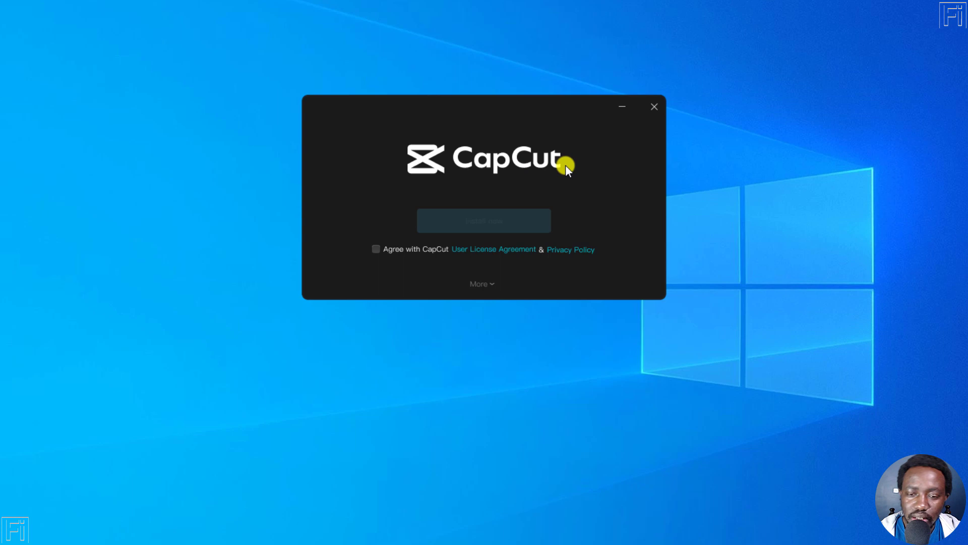
{"action": "left_click", "coordinate": [376, 250]}
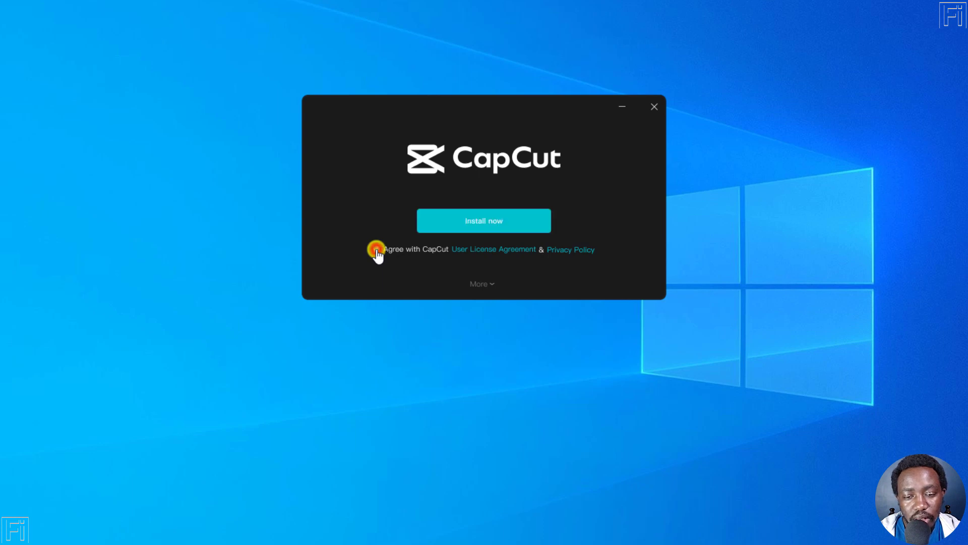
{"action": "left_click", "coordinate": [491, 284]}
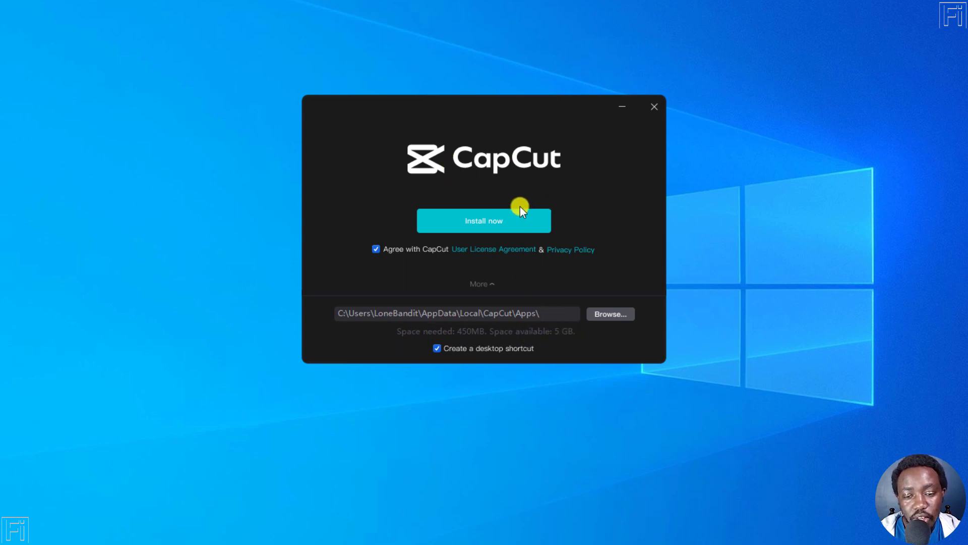
Step: Run Install now until the installer offers Start now
{"action": "left_click", "coordinate": [512, 224]}
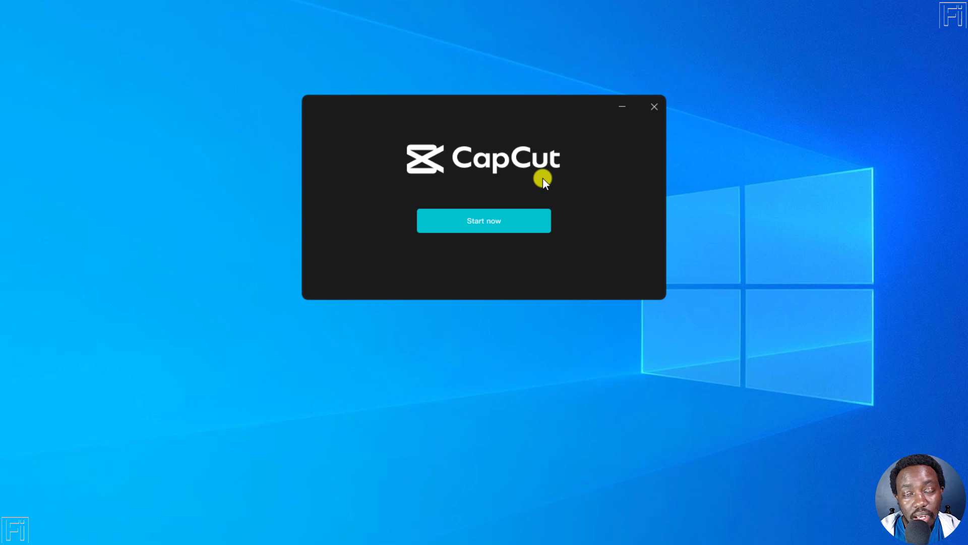
Step: Start CapCut and confirm the smooth-running Environment testing result
{"action": "left_click", "coordinate": [490, 224]}
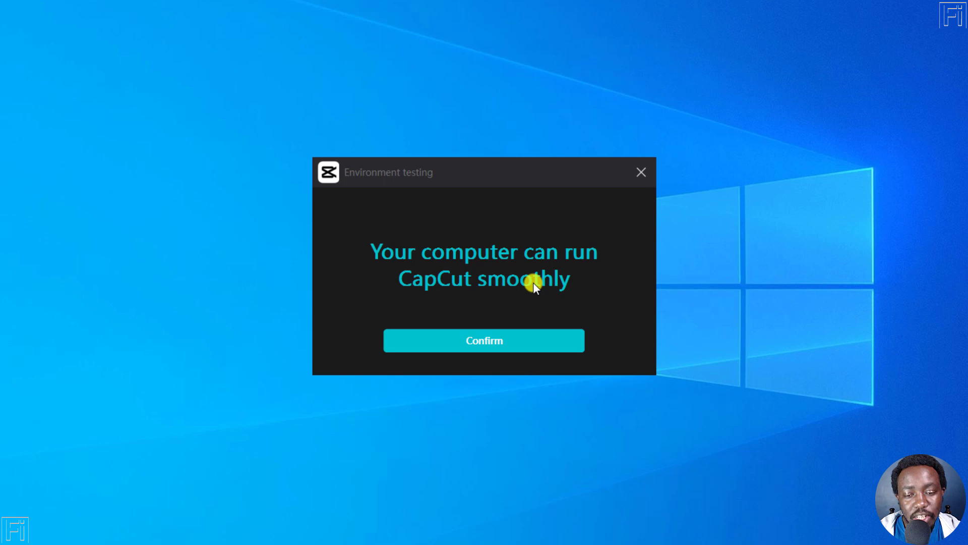
{"action": "left_click", "coordinate": [521, 343]}
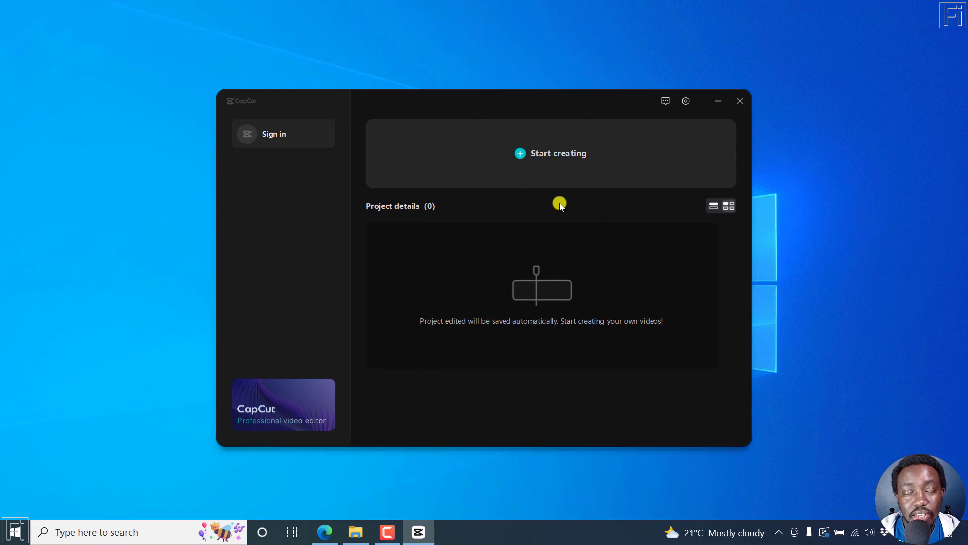
Step: Choose Start creating to open new project 0904 with an empty media area and timeline
{"action": "left_click", "coordinate": [531, 158]}
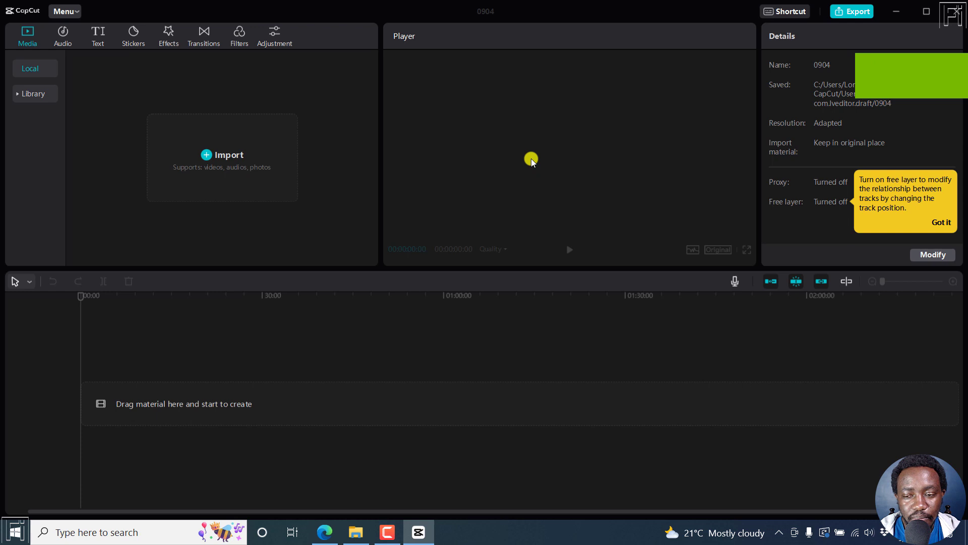